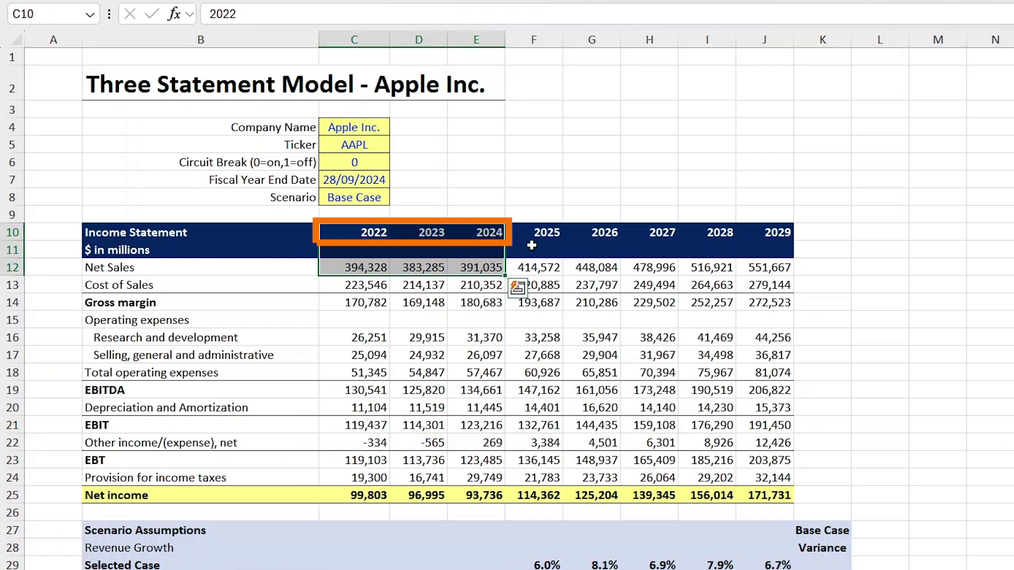
Examine the 2025–2029 income statement projections and the revenue growth, COGS, R&D and SG&A scenario assumptions
left_click_drag(539, 231, 756, 268)
left_click(539, 270)
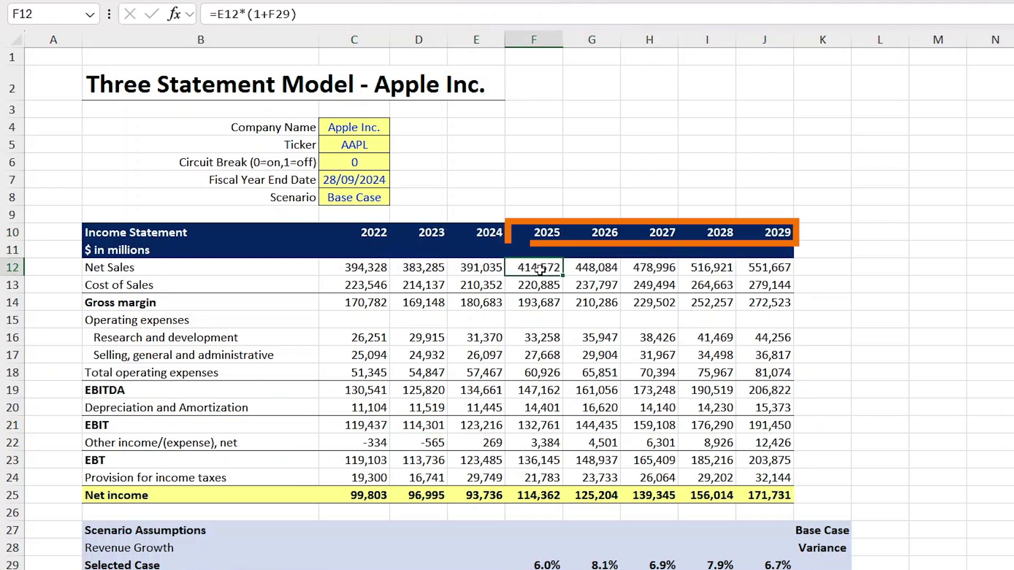
scroll(539, 269, "down", 4)
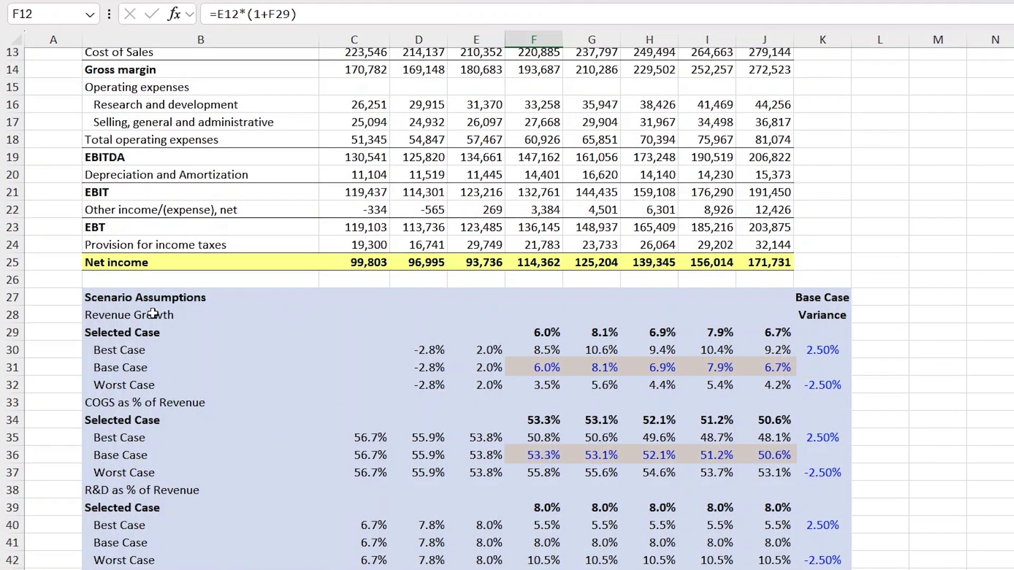
left_click(538, 367)
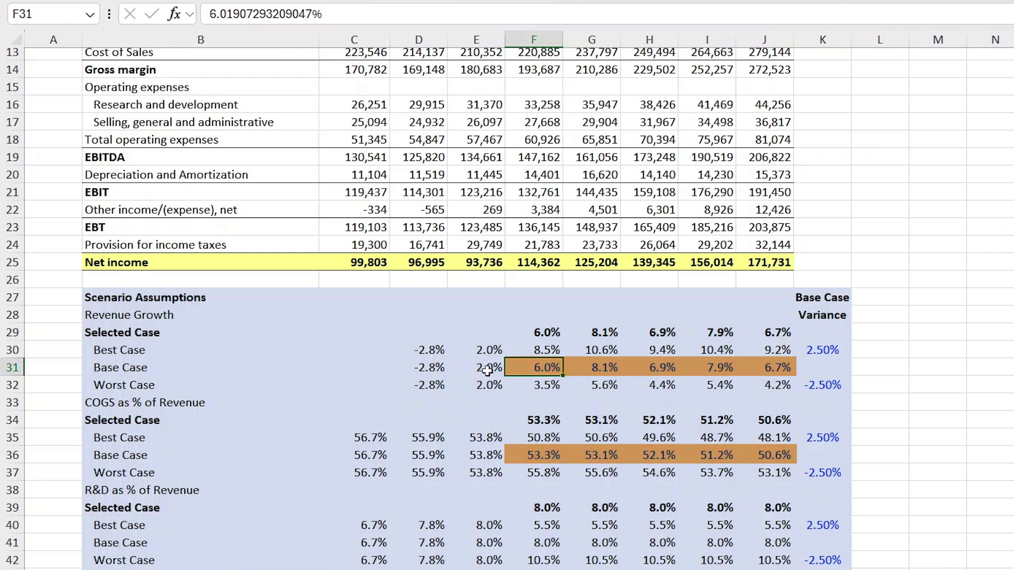
left_click(104, 321)
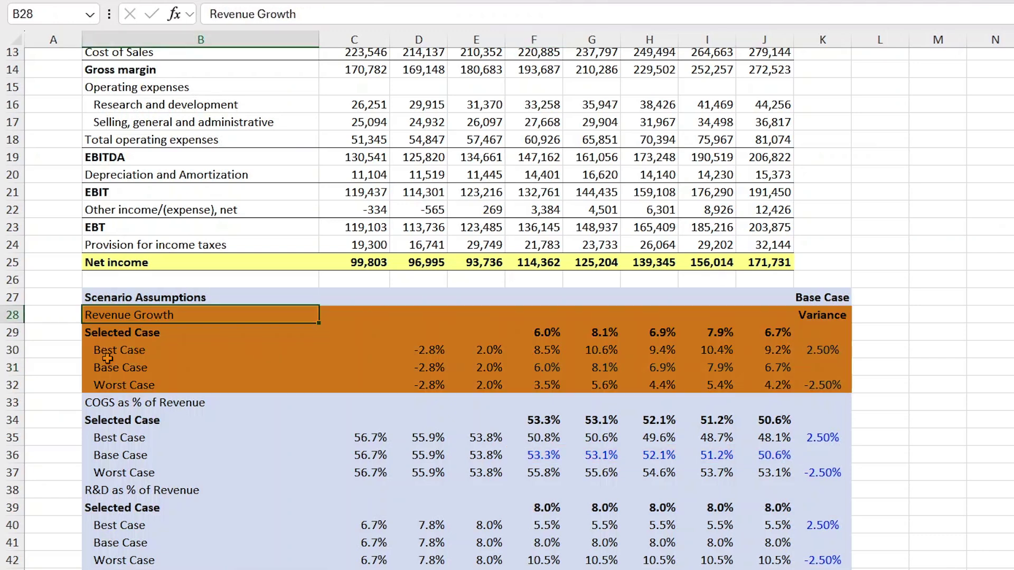
left_click(119, 403)
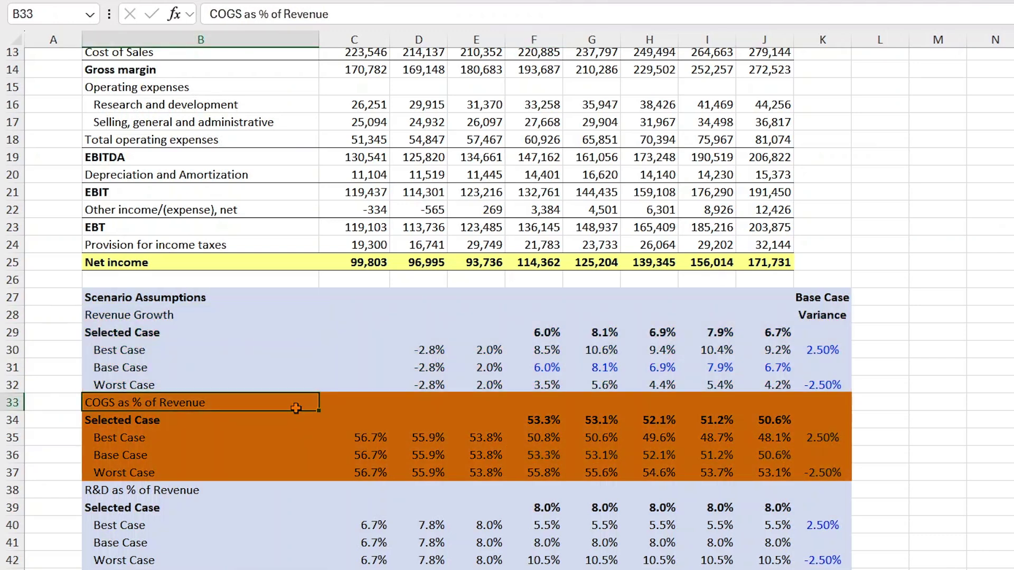
left_click(166, 490)
scroll(165, 410, "down", 2)
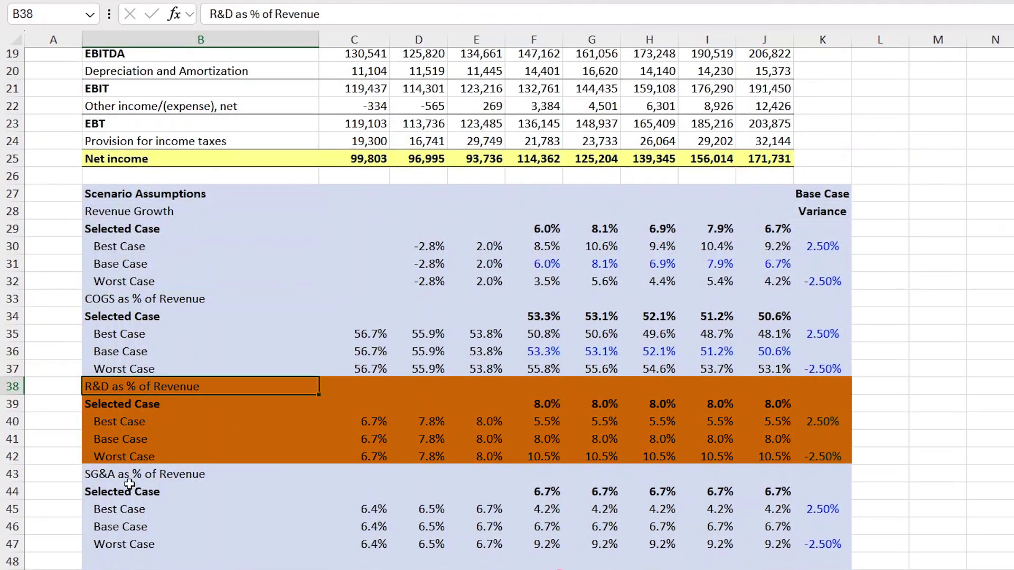
left_click(113, 478)
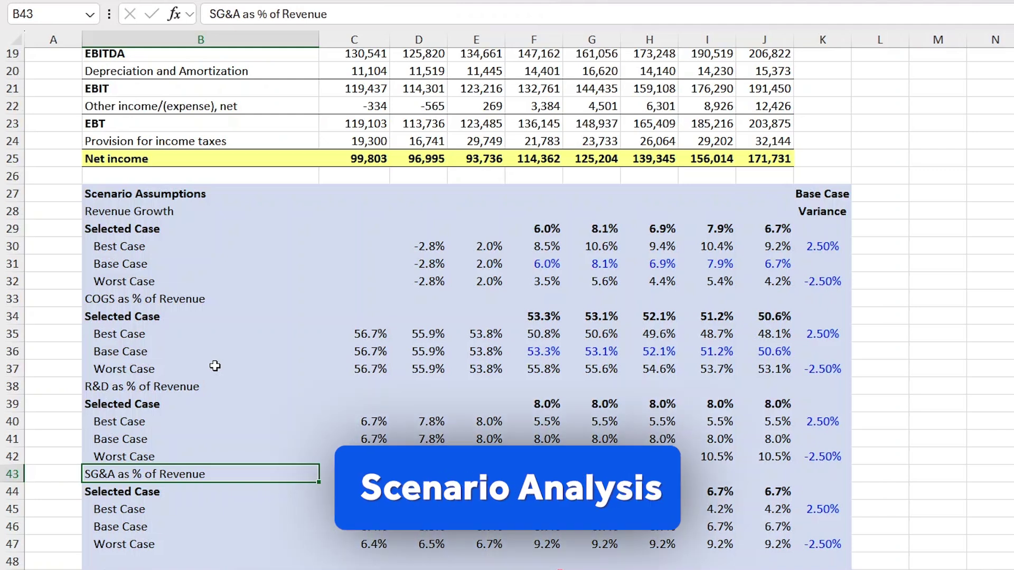
Compare the Best Case, Base Case and Worst Case rows of the Revenue Growth assumptions
left_click(91, 266)
left_click_drag(322, 269, 502, 285)
key("Up")
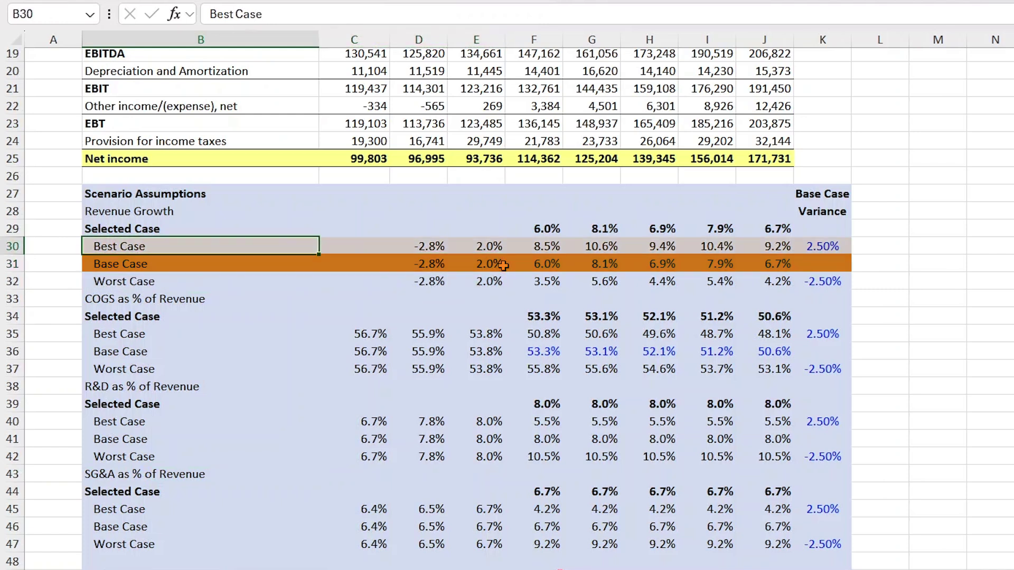
key("Down")
key("Down")
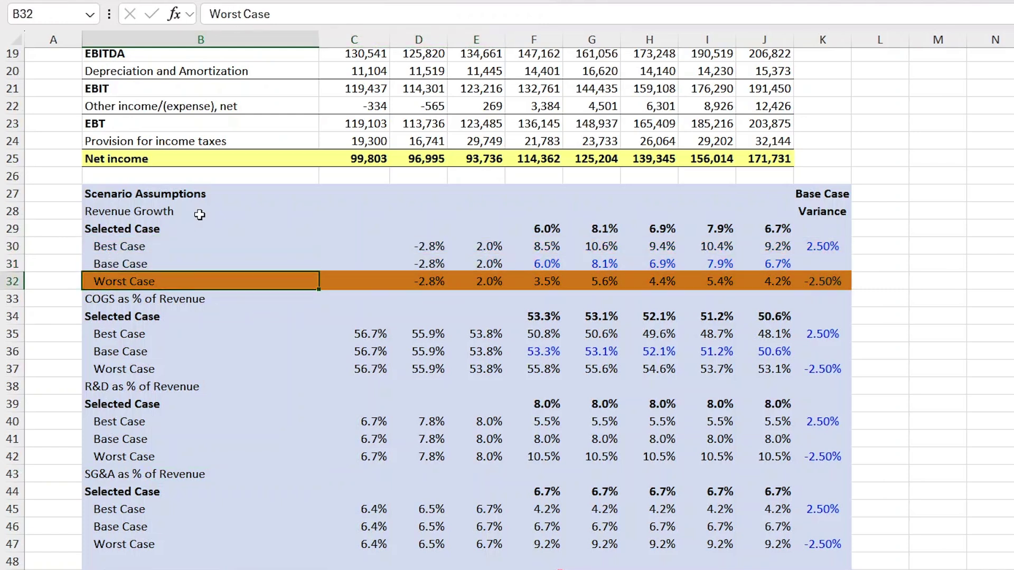
Switch the model's Scenario cell C8 to Best Case
scroll(199, 214, "up", 6)
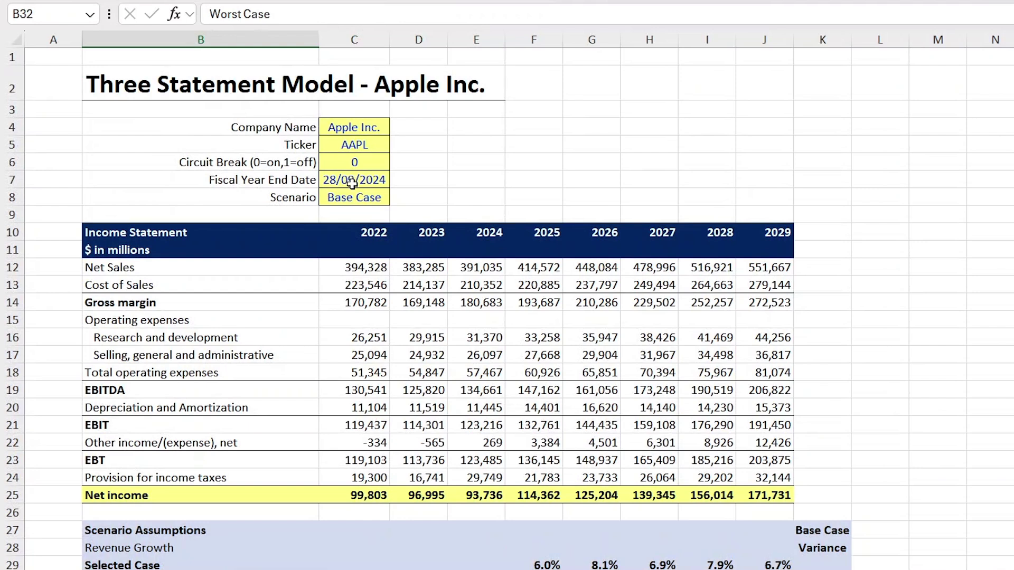
left_click(351, 200)
left_click(397, 198)
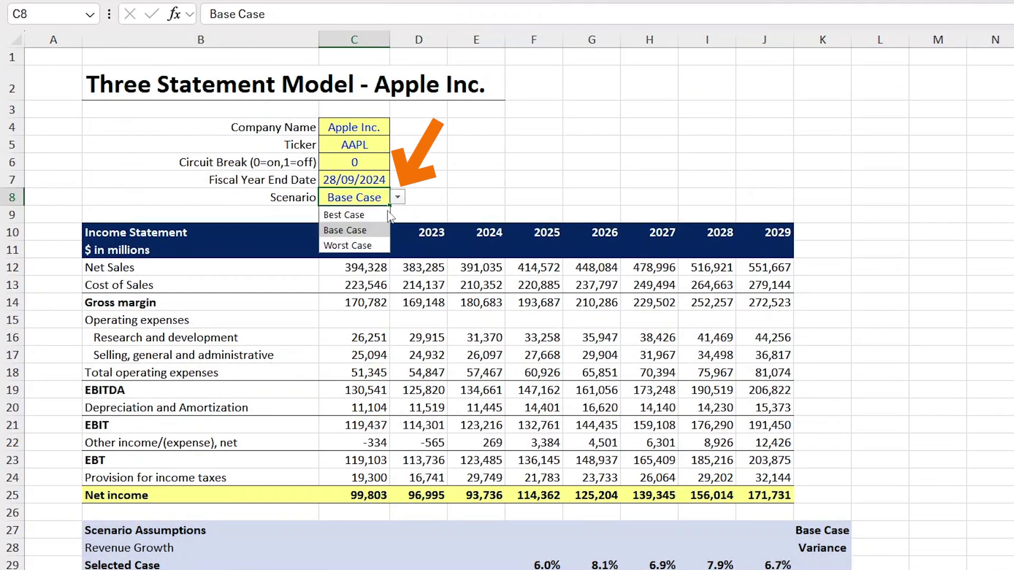
left_click(349, 216)
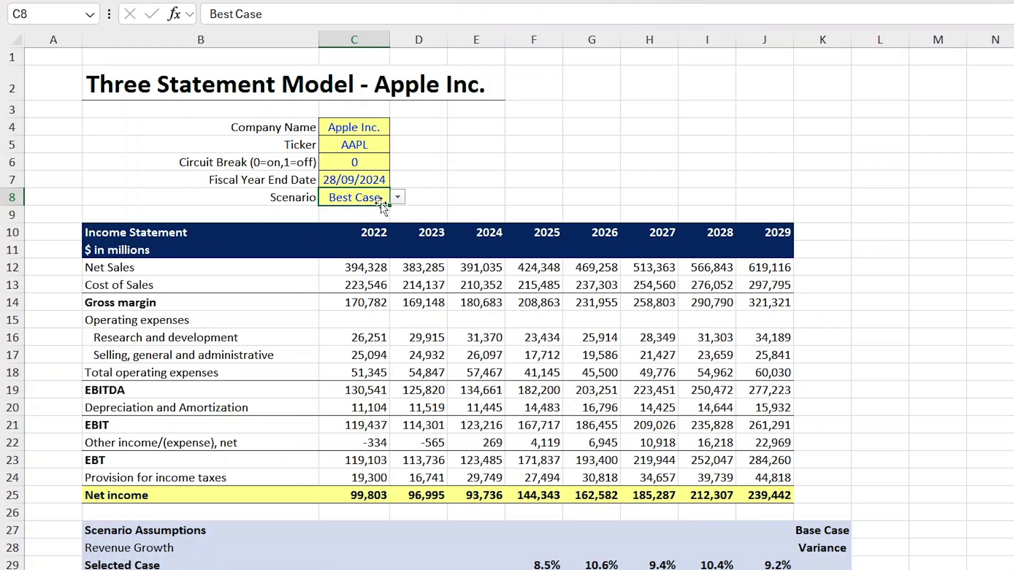
Switch the model's Scenario cell C8 to Worst Case
key("alt+Down")
key("Down")
key("Down")
key("Return")
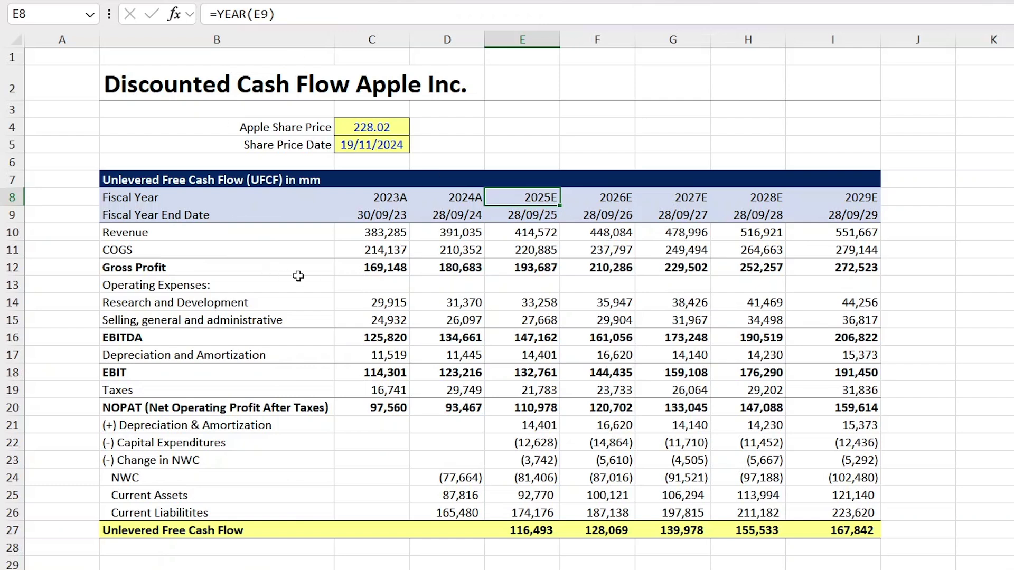
Examine the actual fiscal years 2023A–2024A and the projected years 2025E–2029E in the Discounted Cash Flow sheet
key("Left")
key("Left")
left_click_drag(365, 200, 464, 201)
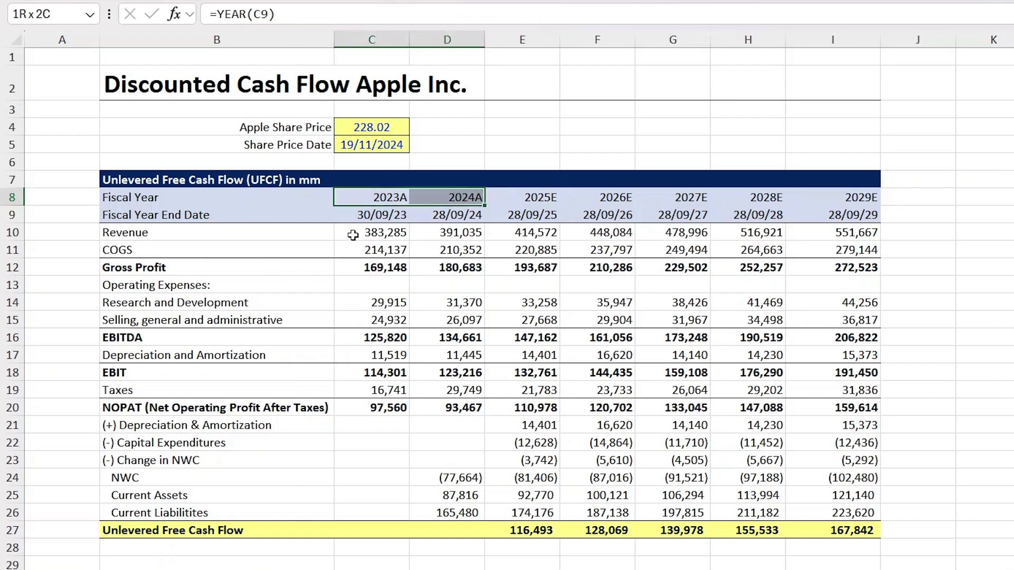
left_click(465, 201)
left_click(523, 204)
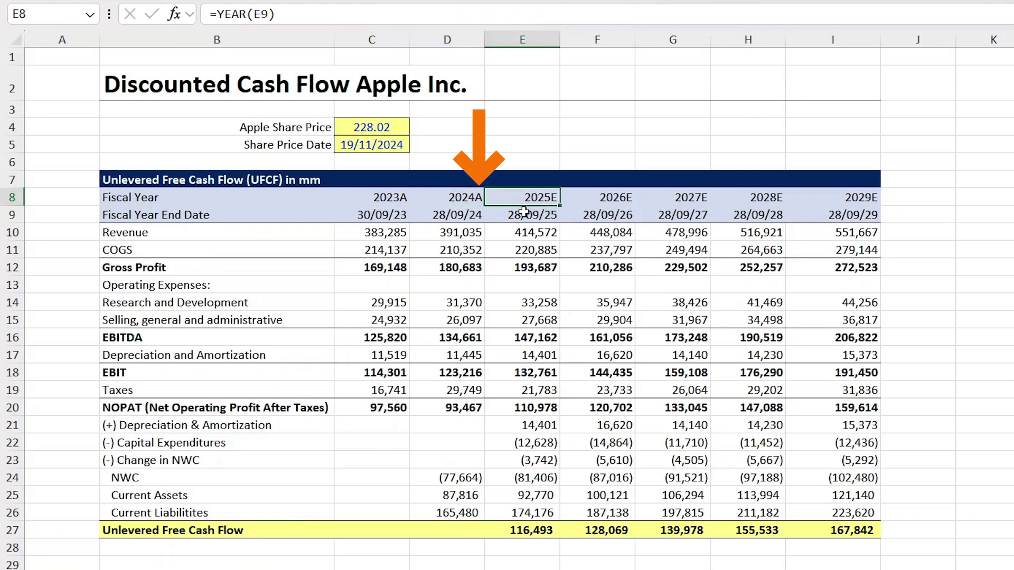
key("ctrl+shift+Right")
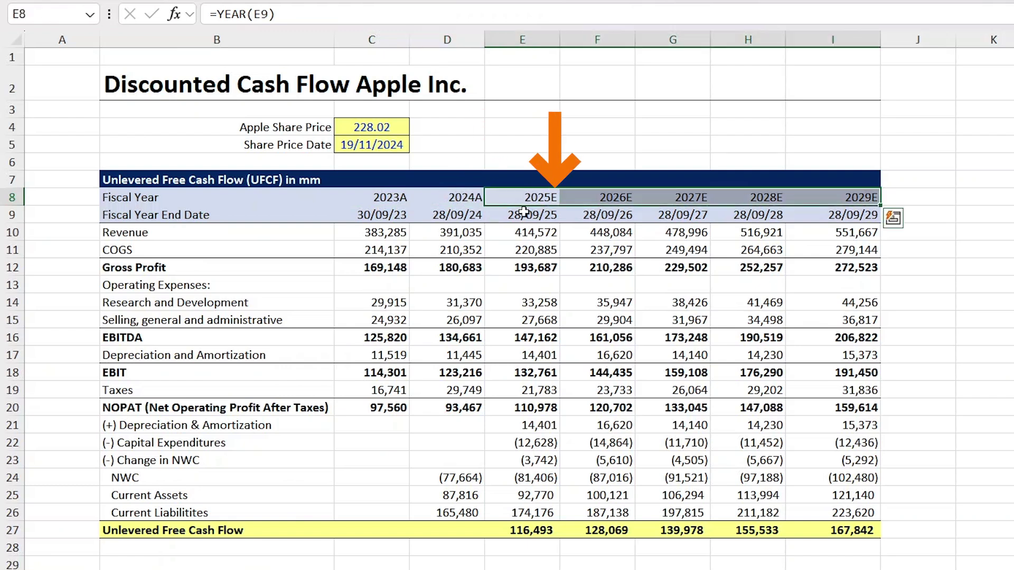
Review the DCF from Unlevered Free Cash Flow through present value and terminal value to the Implied Share Price
scroll(522, 238, "down", 2)
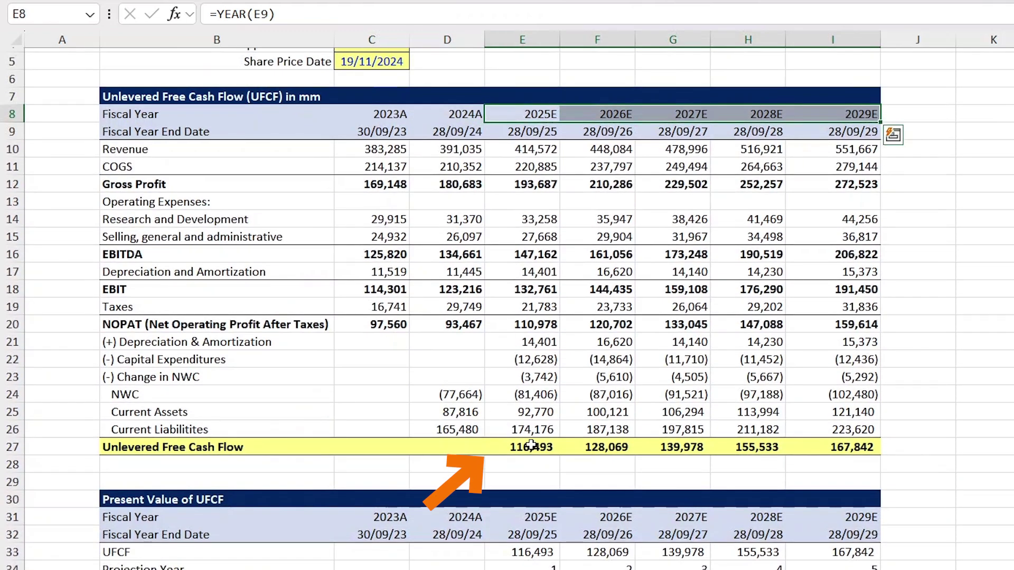
left_click(531, 445)
scroll(532, 445, "down", 3)
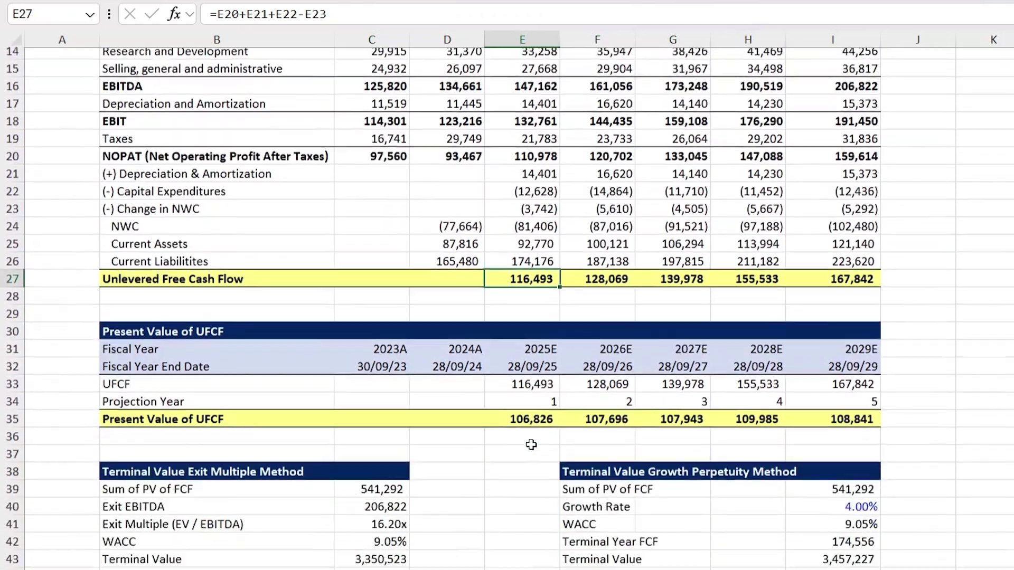
scroll(531, 445, "down", 1)
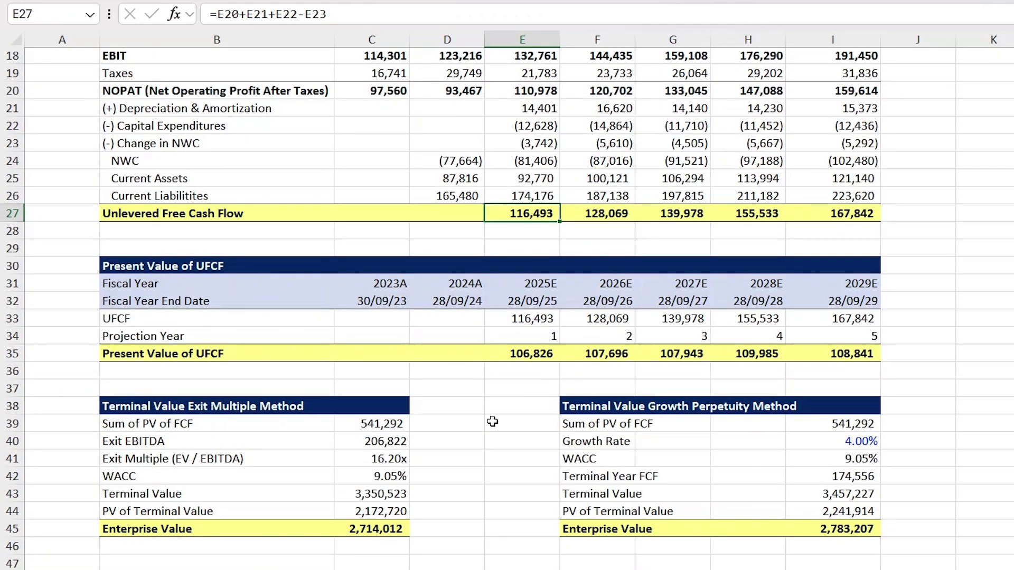
scroll(492, 421, "down", 2)
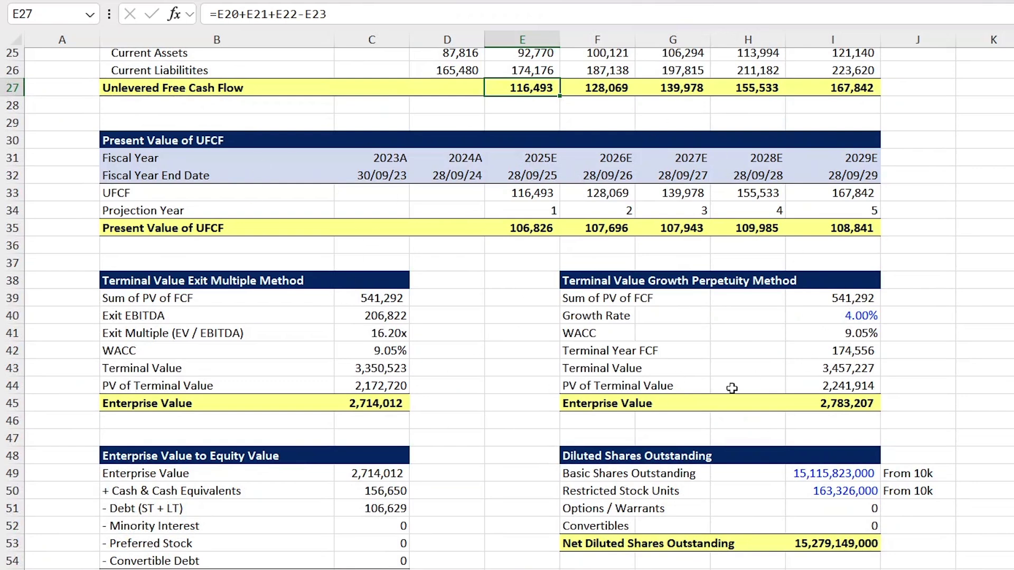
scroll(469, 377, "down", 8)
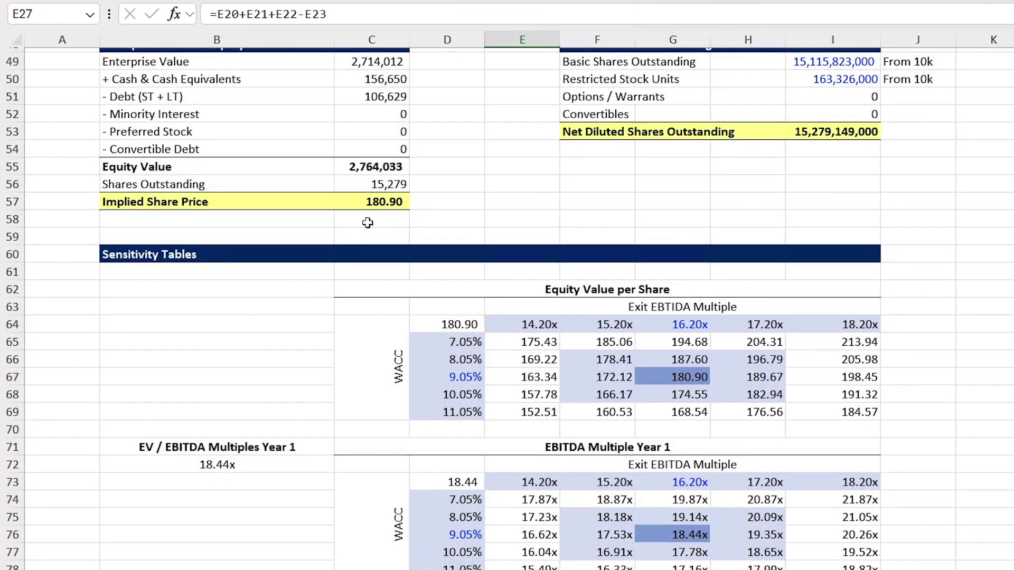
left_click(375, 201)
scroll(377, 195, "down", 1)
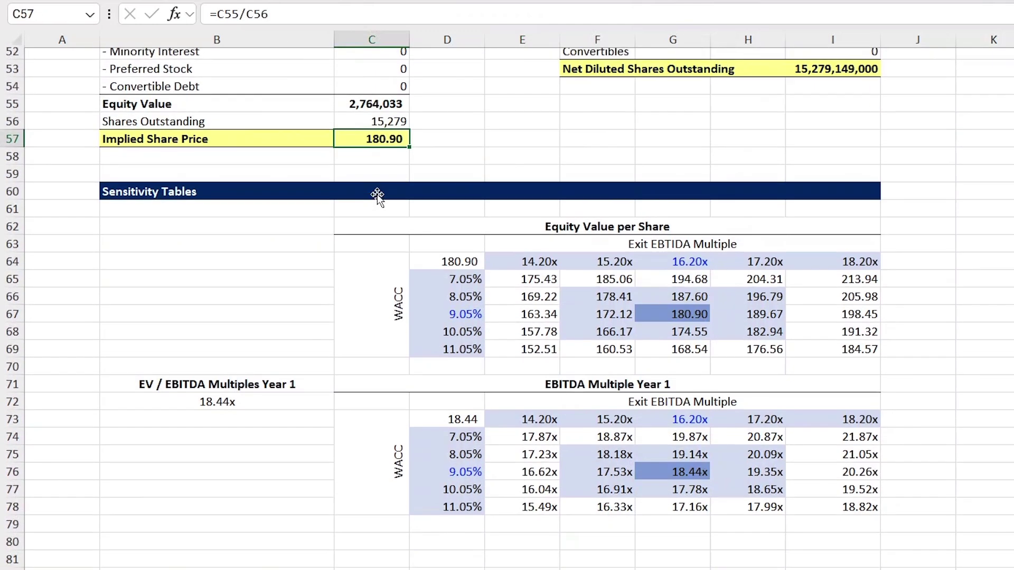
scroll(377, 195, "down", 1)
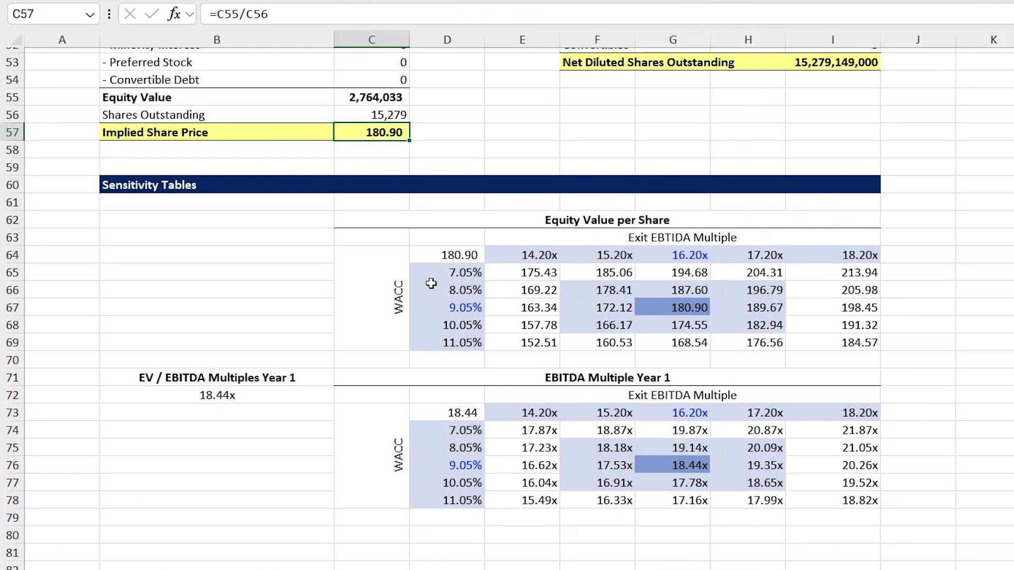
Examine the Equity Value per Share sensitivity table, including its exit EBITDA multiples, WACC rates and data table results
left_click(678, 256)
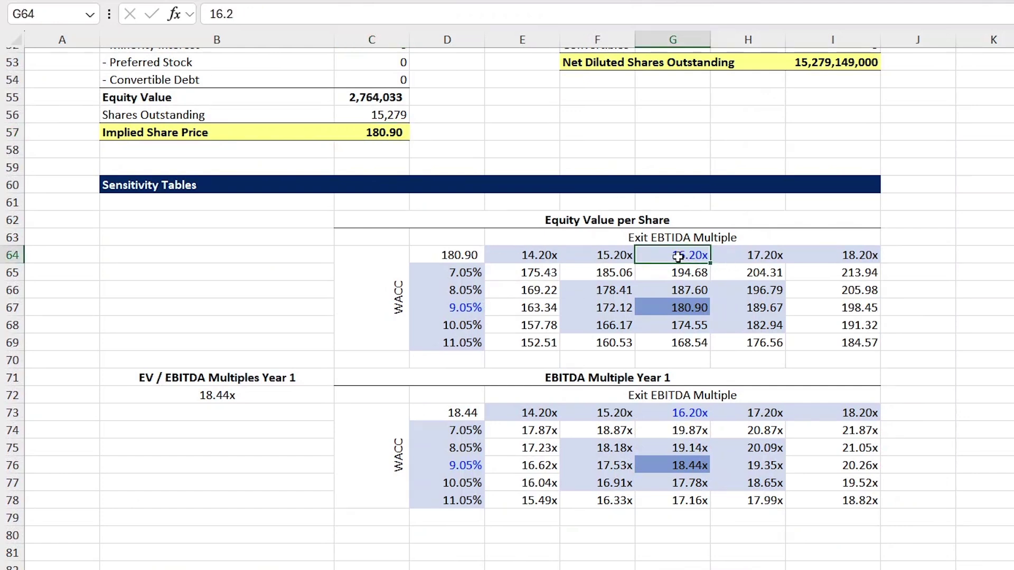
left_click_drag(495, 257, 856, 256)
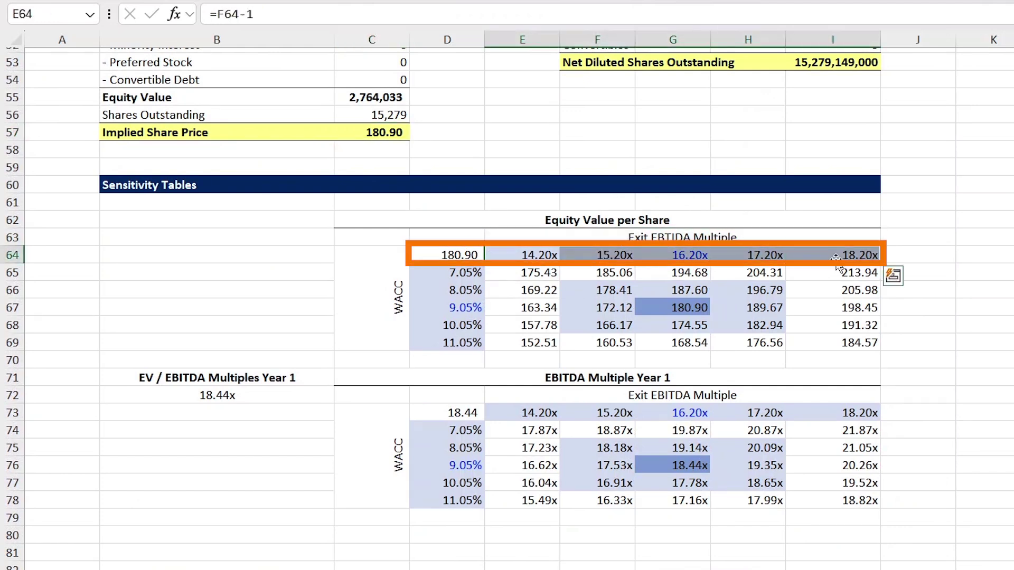
left_click_drag(464, 273, 465, 343)
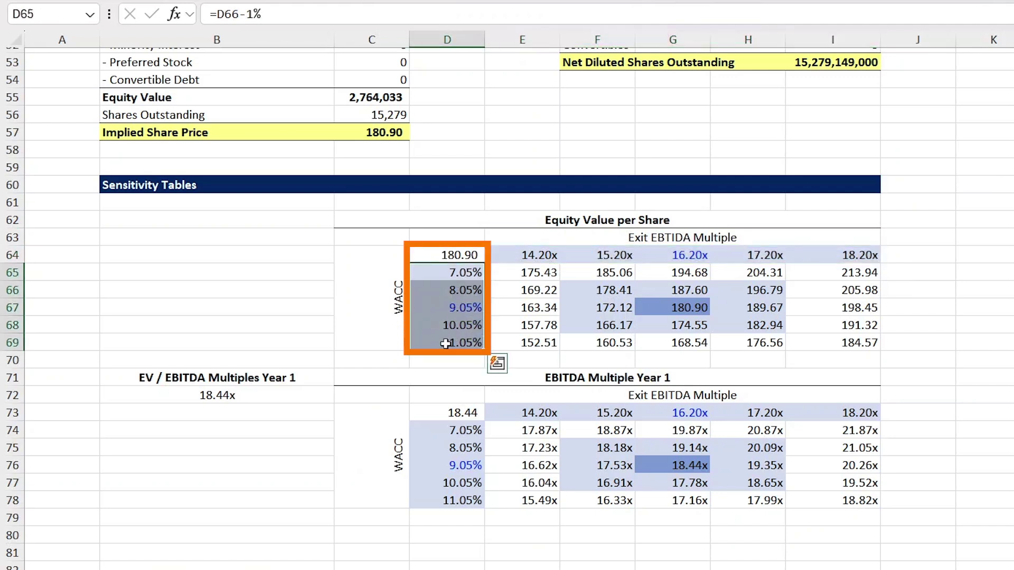
left_click_drag(525, 273, 843, 338)
left_click(464, 274)
left_click(523, 271)
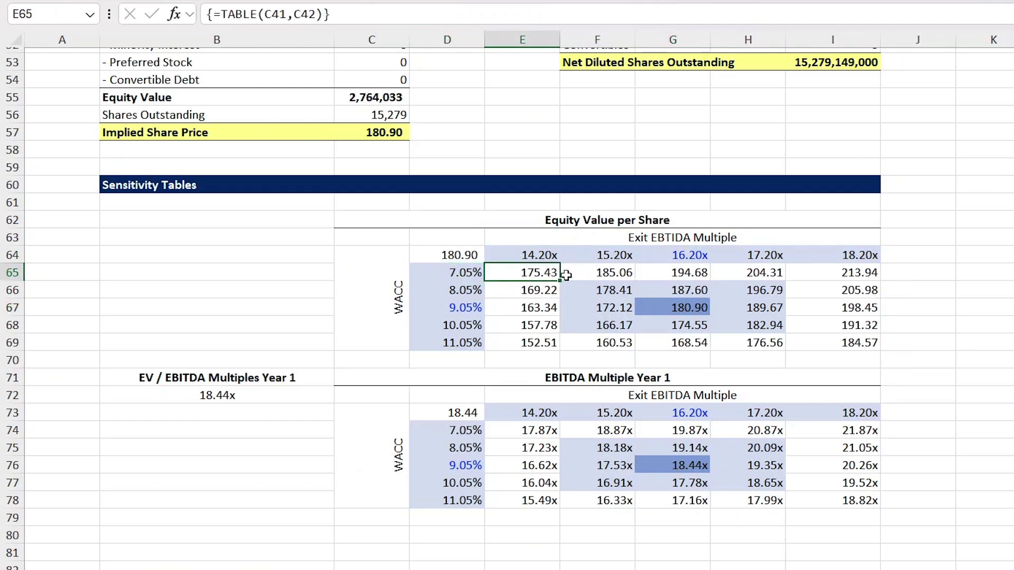
left_click(843, 344)
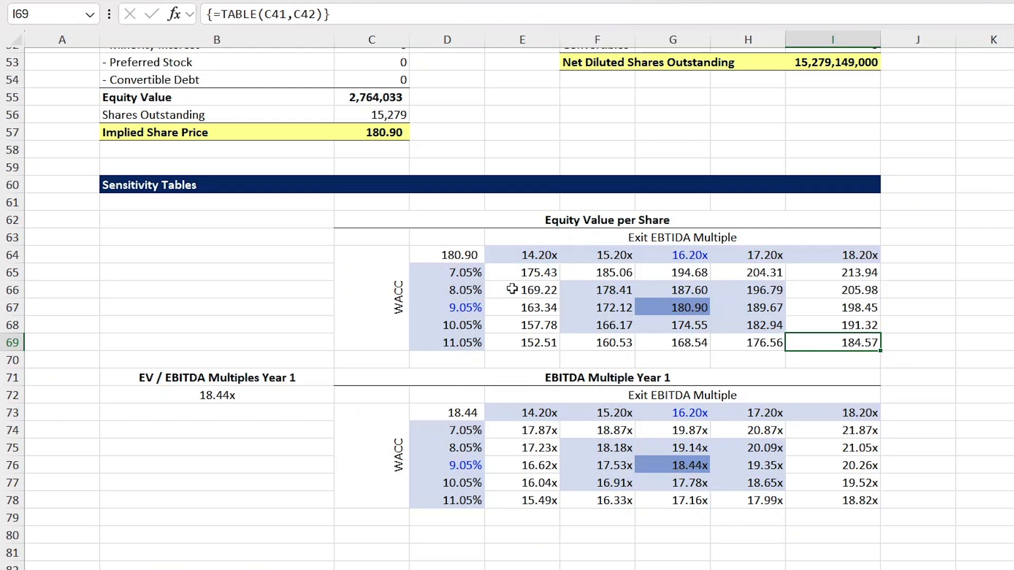
left_click(150, 184)
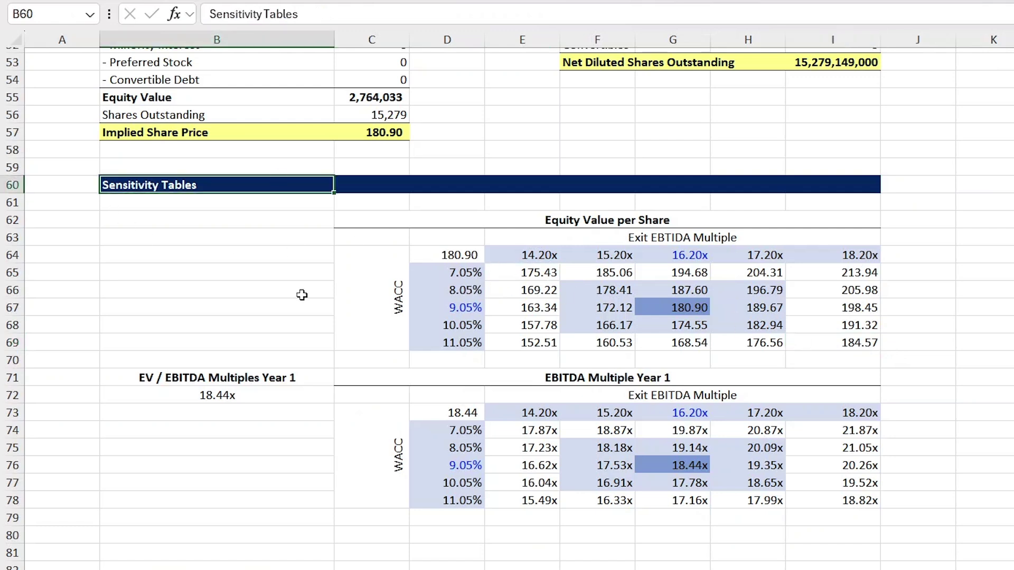
left_click(184, 203)
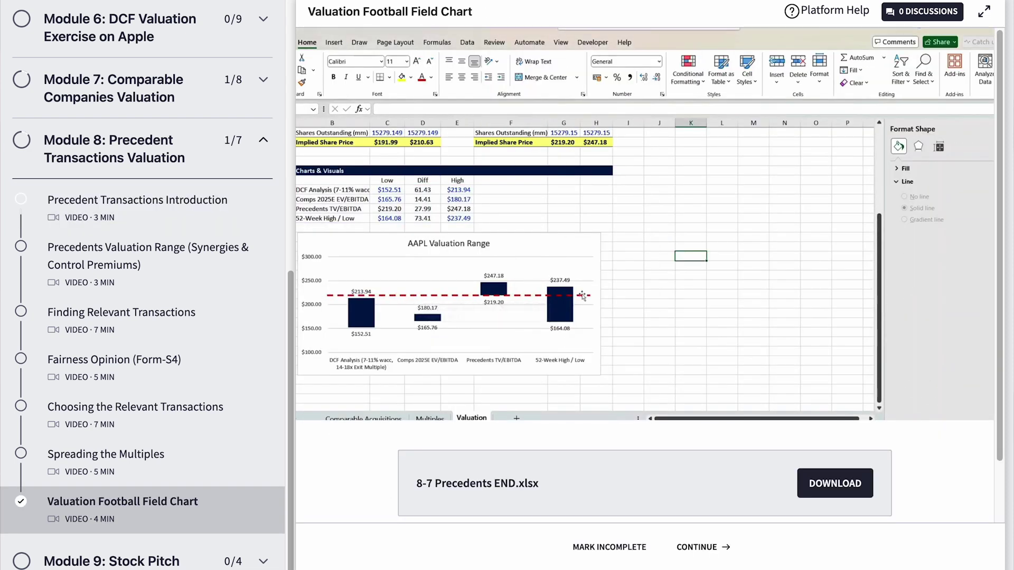
In the online course, expand Module 9: Stock Pitch and open the lesson What is a Stock Pitch?
left_click(116, 560)
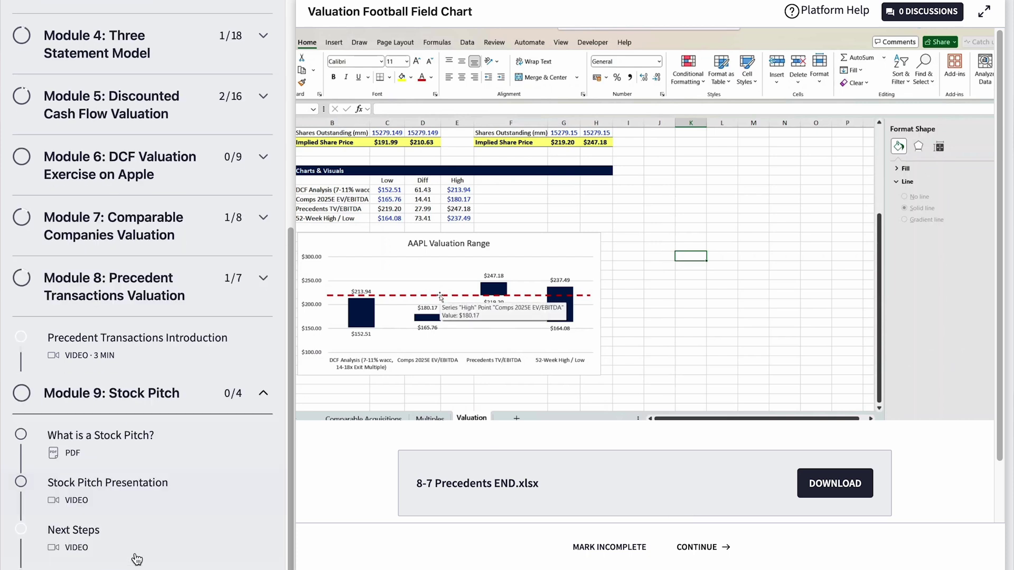
left_click(110, 451)
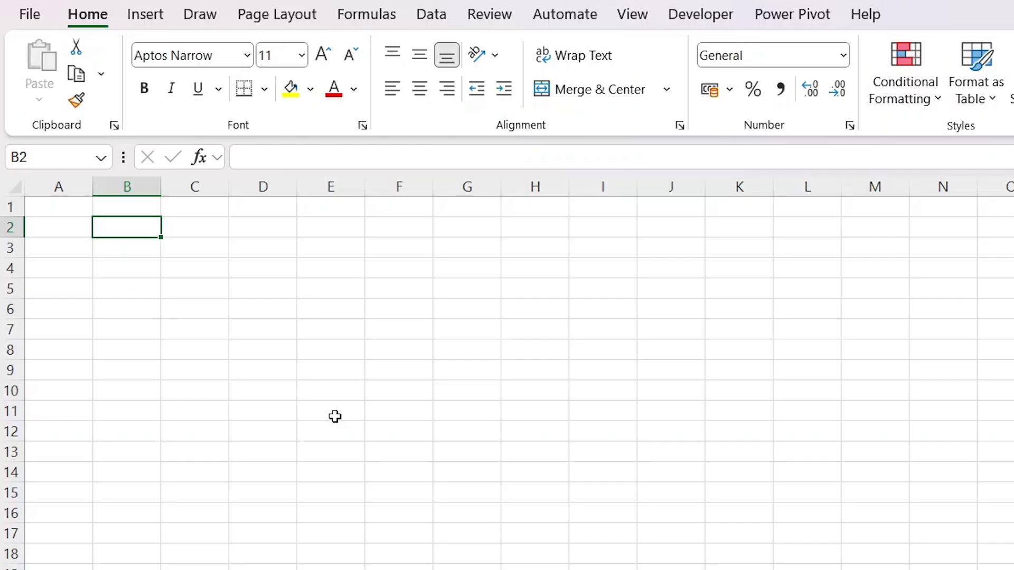
type("=xl")
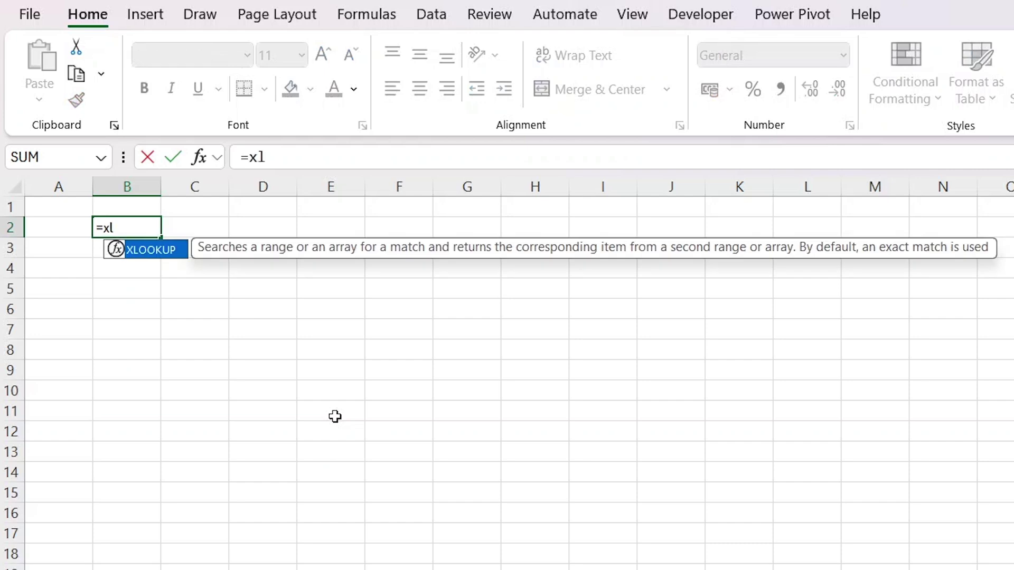
type("o")
key("BackSpace")
key("BackSpace")
key("BackSpace")
Try an INDEX formula with a nested MATCH function in cell B2, then abandon the entry
type("if")
key("BackSpace")
type("nde")
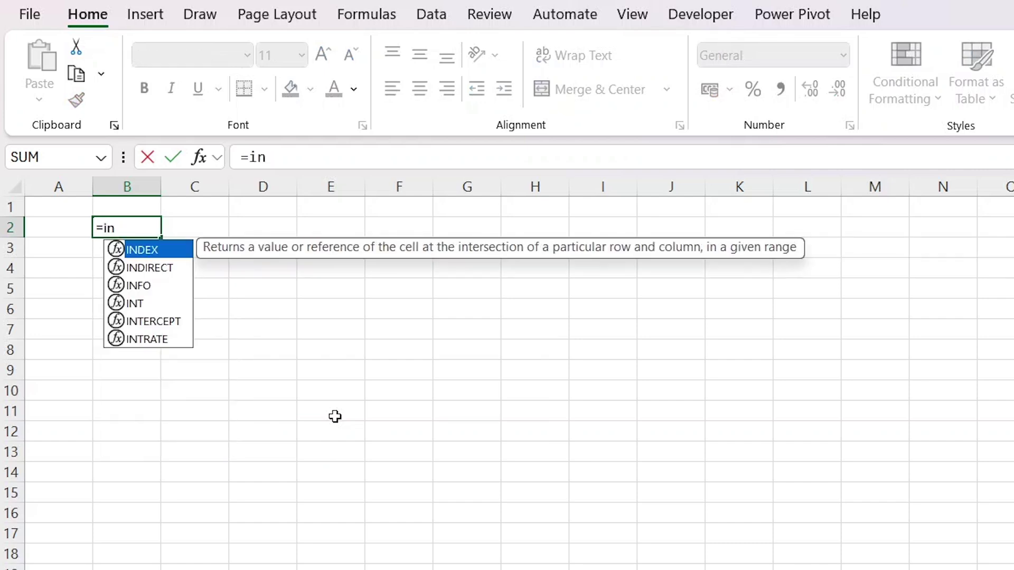
key("Tab")
type("mat")
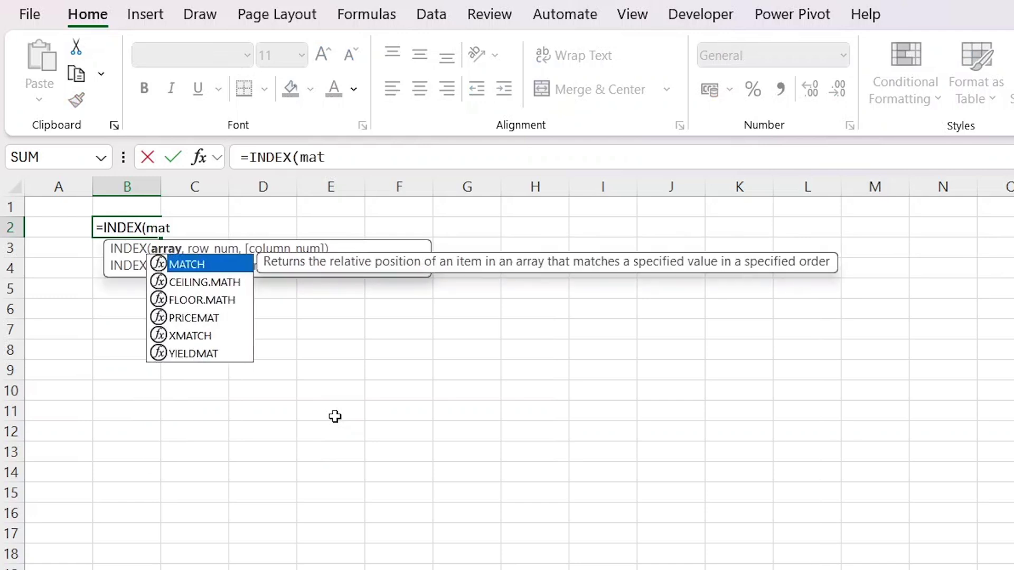
key("Tab")
key("Escape")
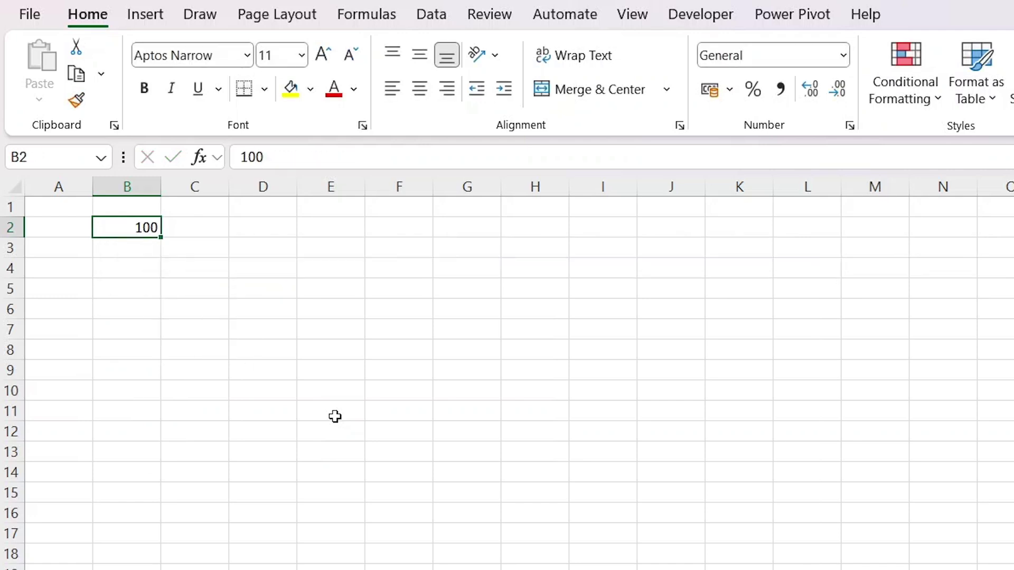
Fill cell B2 with the lightest gray theme color
key("alt")
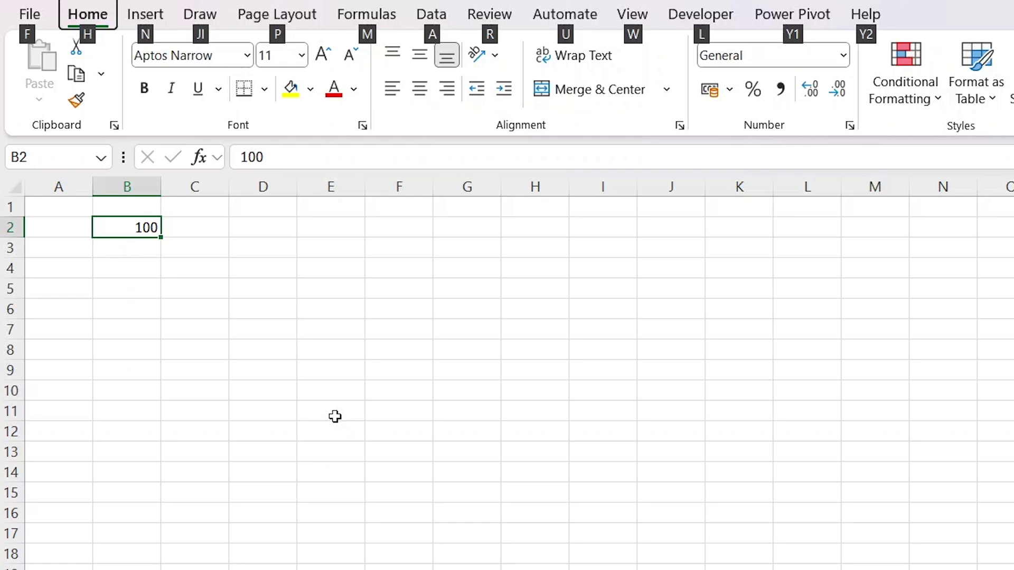
key("Escape")
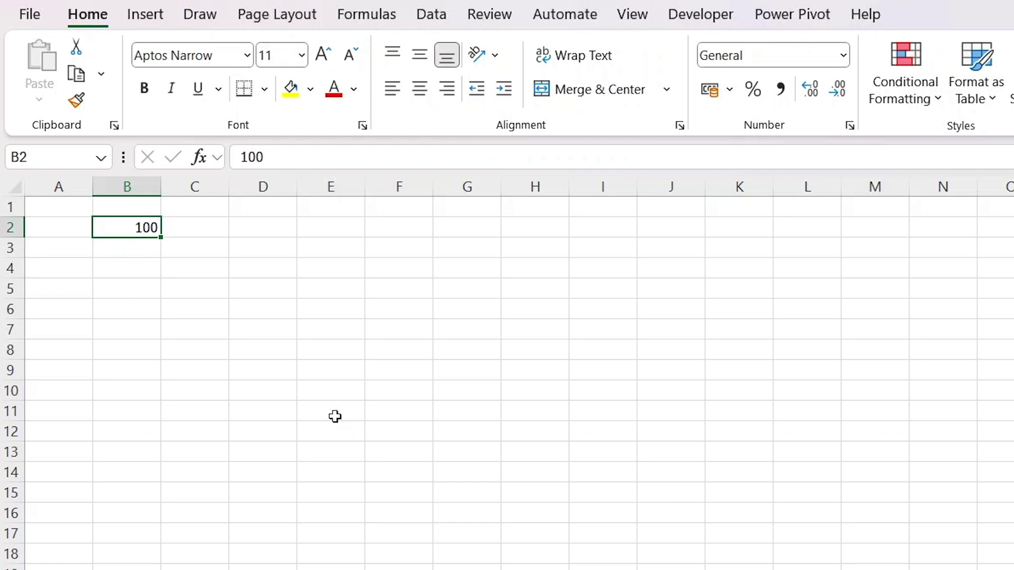
key("alt+h")
key("h")
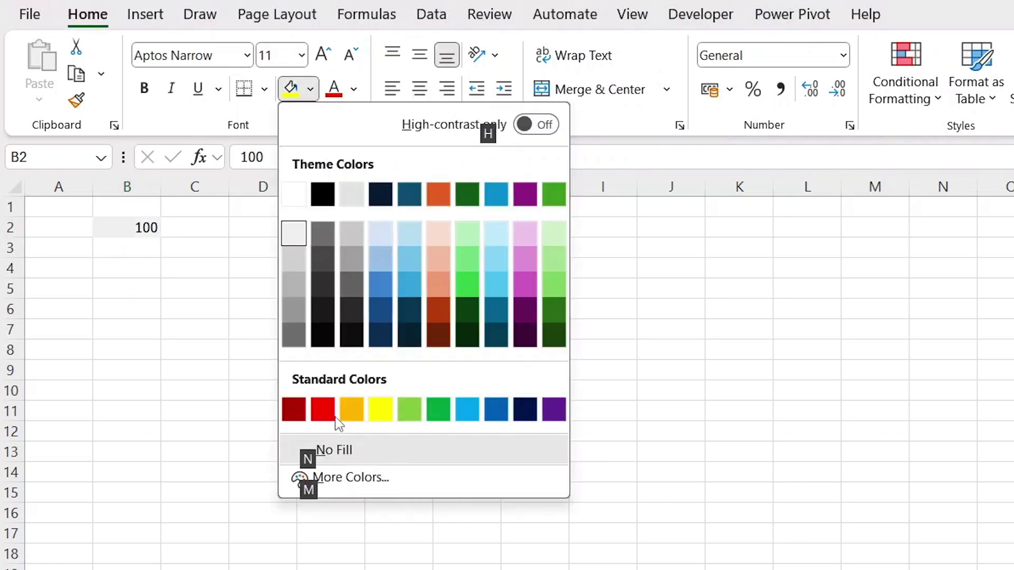
key("n")
Change the font color of the number in cell B2 to the dark blue-teal theme color
key("alt+h")
key("f")
key("c")
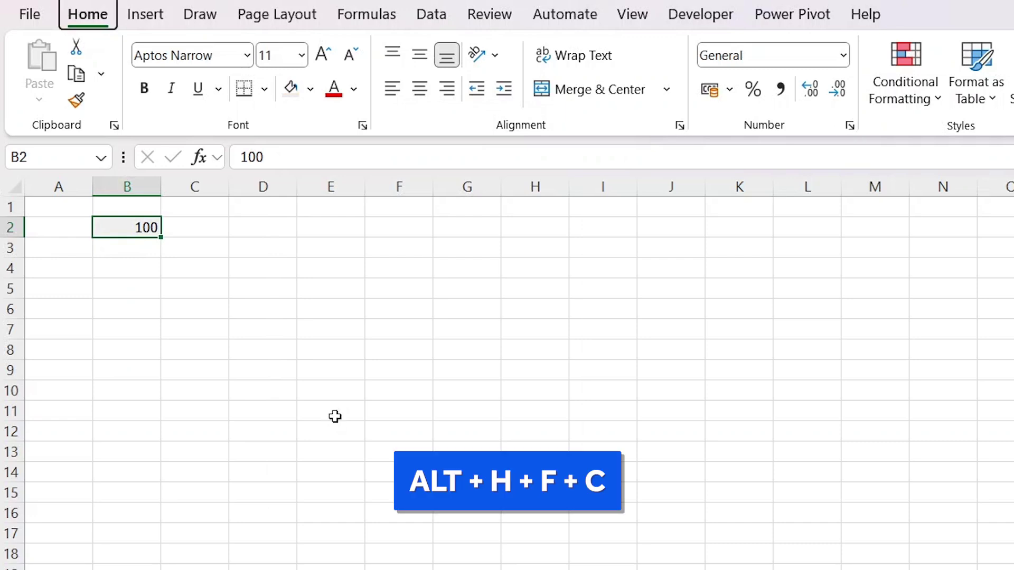
key("Right")
key("Right")
key("Right")
key("Return")
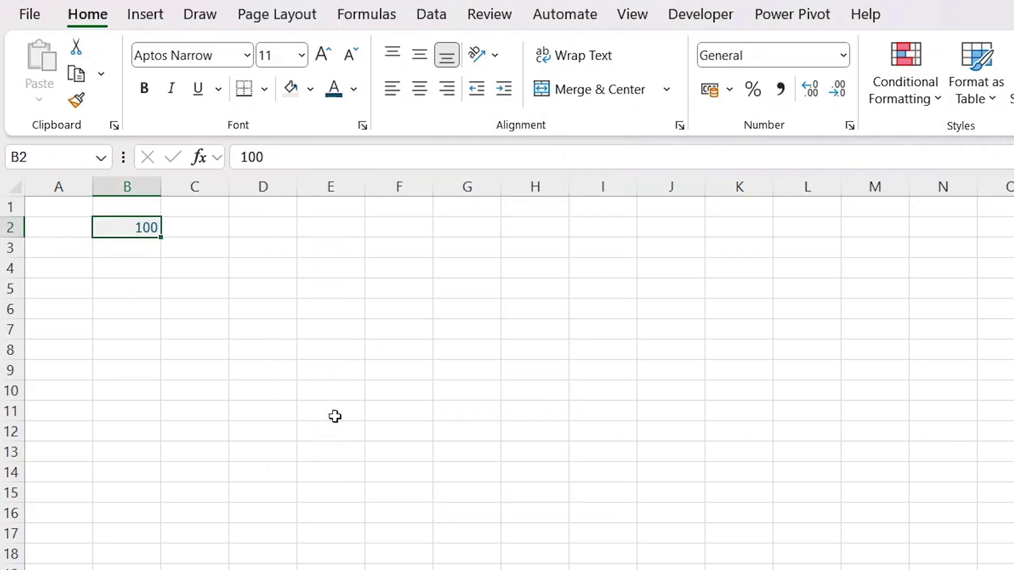
Apply all borders to cell B2 and move the selection down to cell B5
key("alt+h")
key("b")
key("a")
key("Down")
key("Down")
key("Down")
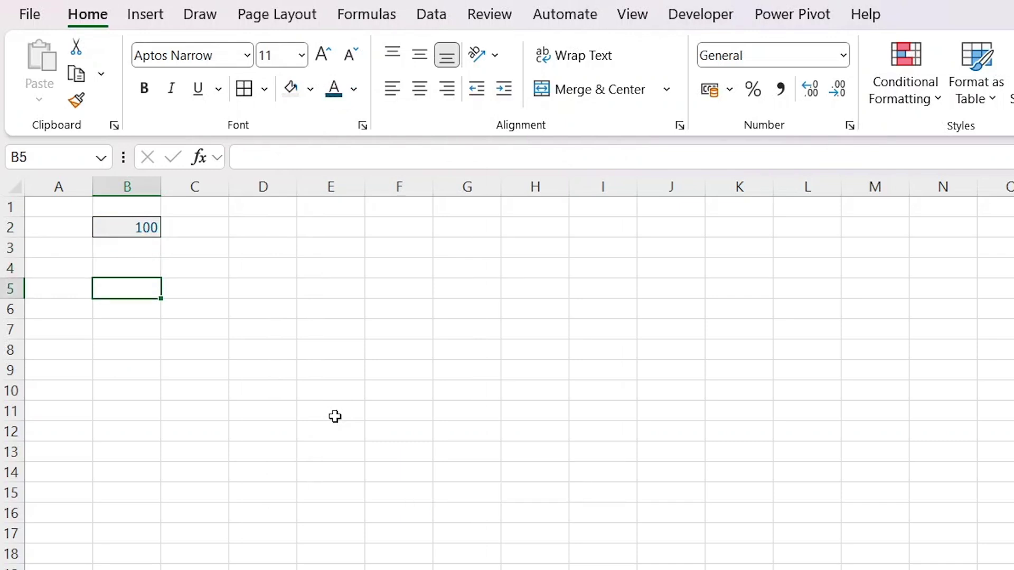
Format the number in cell B2 as a percentage and increase its decimal places by one
key("Up")
key("Up")
key("Up")
key("alt+h")
key("p")
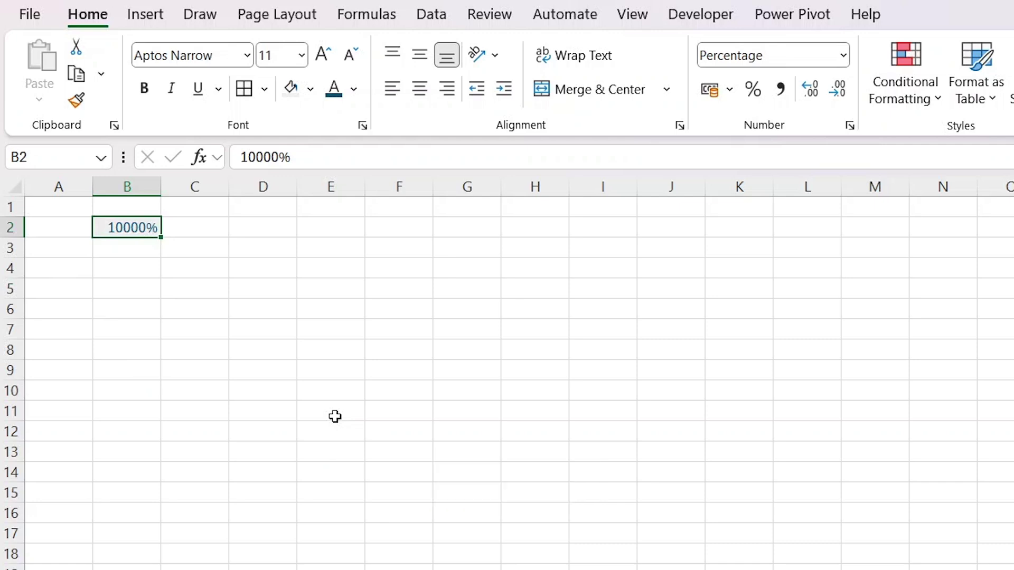
key("alt+h")
key("0")
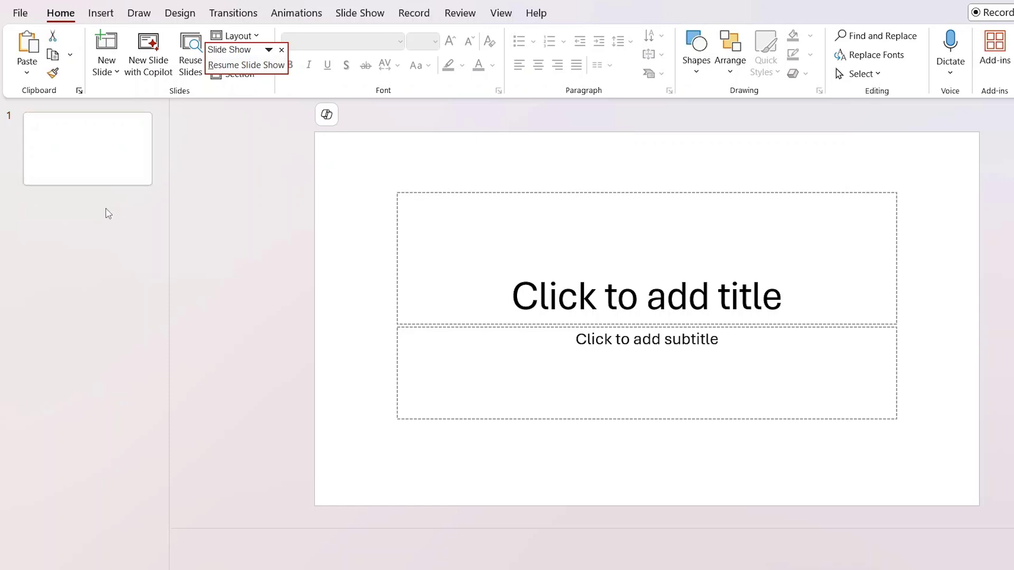
In PowerPoint, add a second slide and draw a rectangle about 3.45 cm wide and 0.91 cm high in its lower-right corner
key("ctrl+m")
left_click(99, 15)
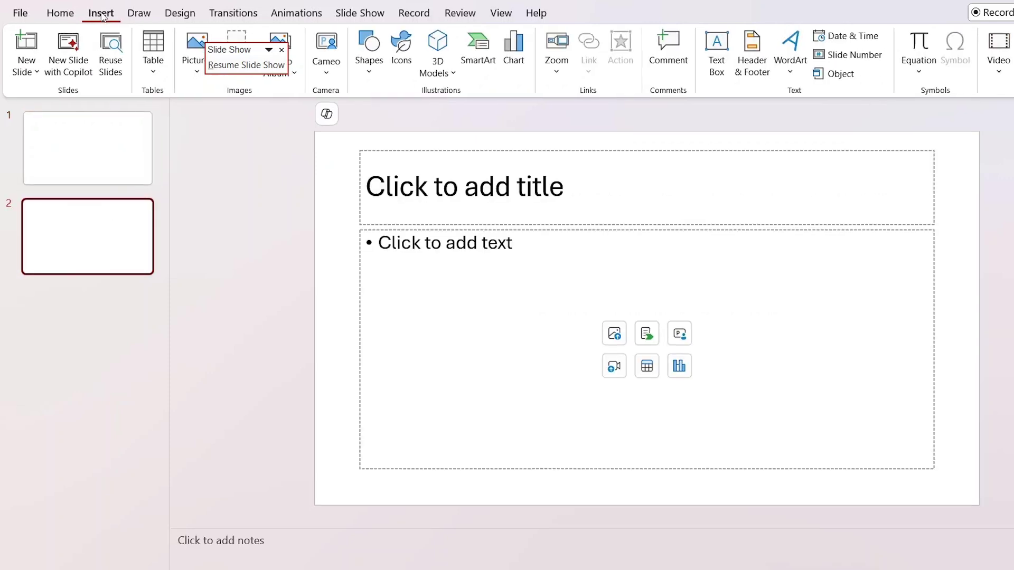
left_click(368, 74)
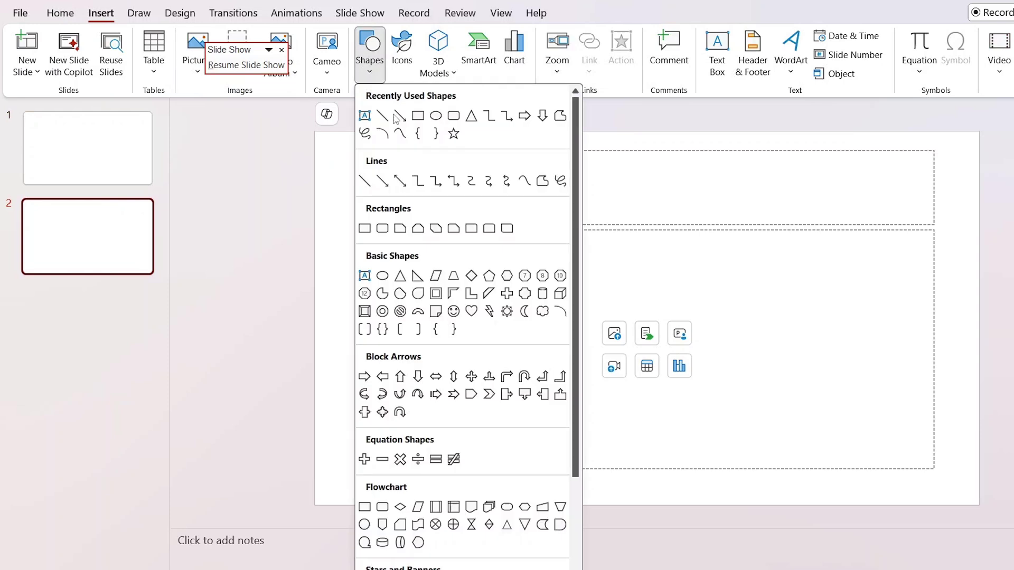
left_click(419, 116)
mouse_move(900, 478)
left_mouse_down()
mouse_move(985, 509)
mouse_move(969, 497)
left_mouse_up()
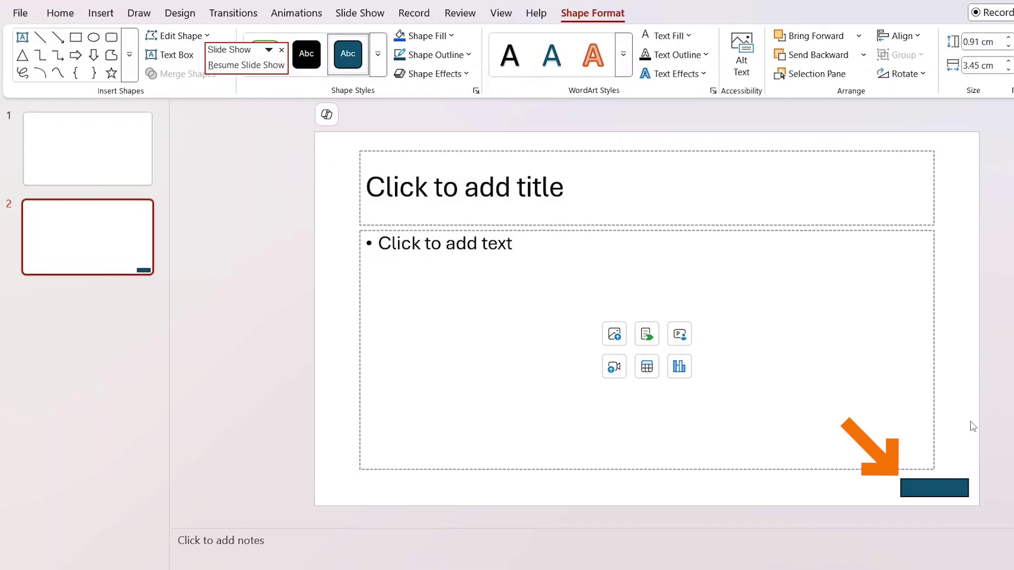
Insert a new blank title-and-content slide after the slide with the rectangle
left_click(77, 276)
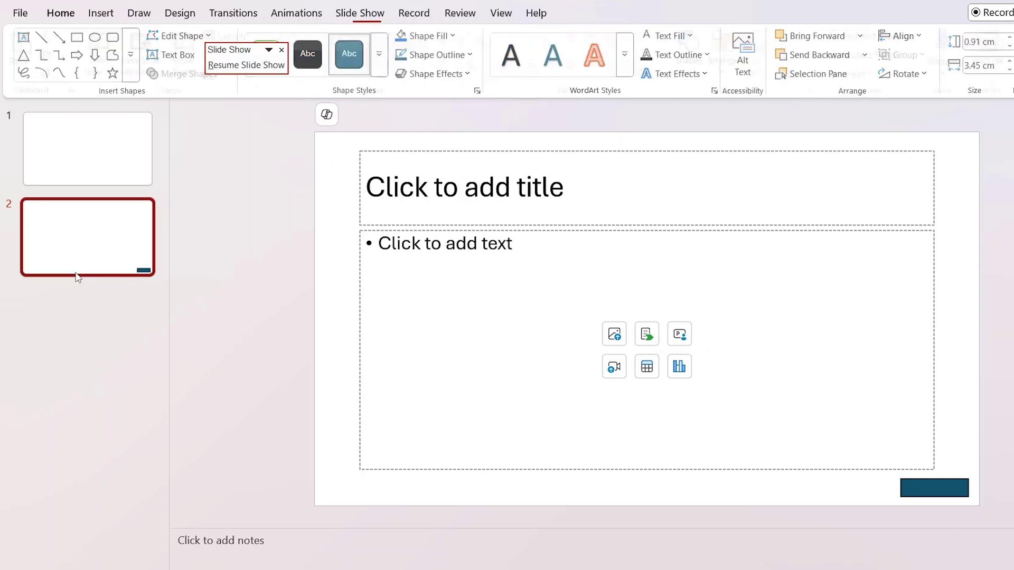
key("Return")
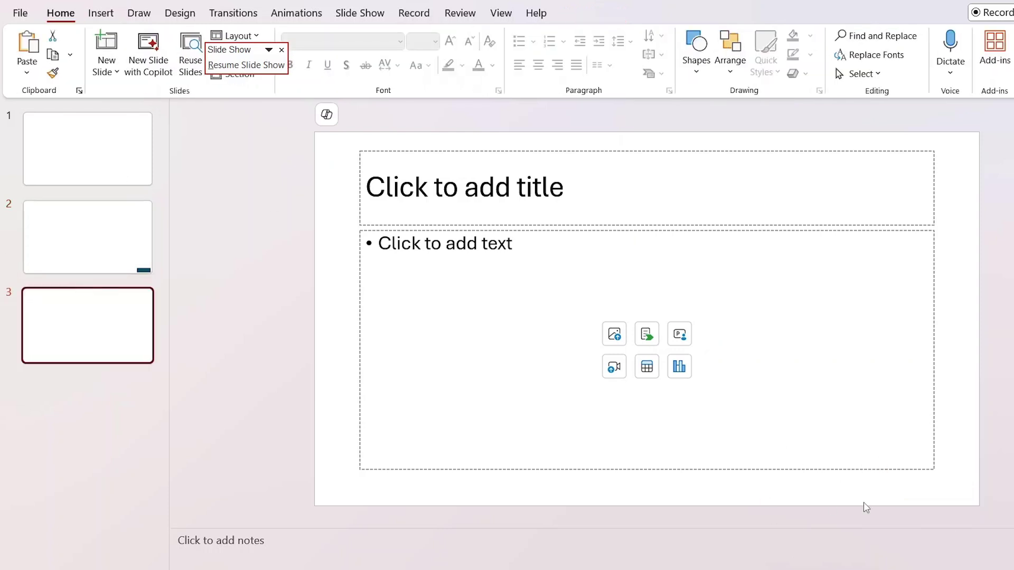